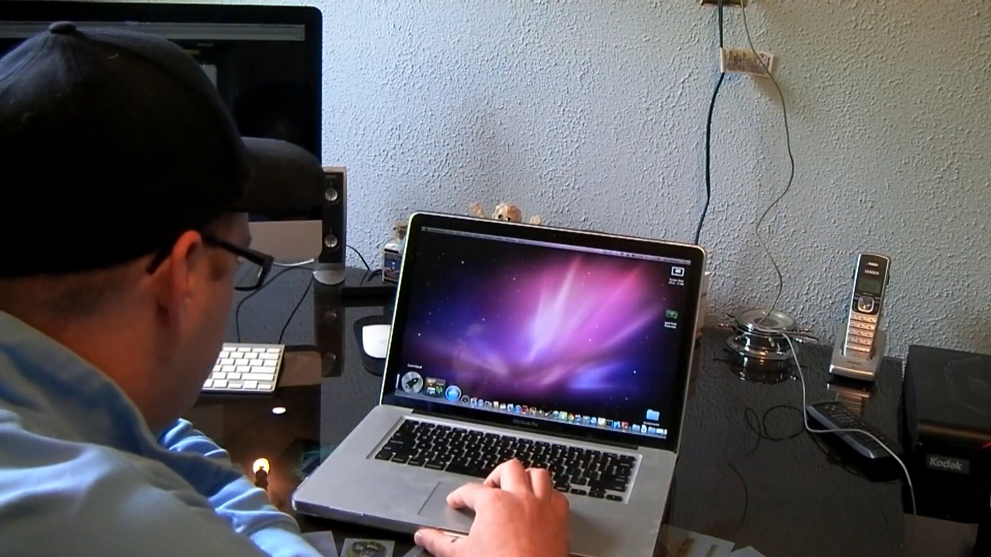
- Launch Dr. Drum from Launchpad
left_click(412, 385)
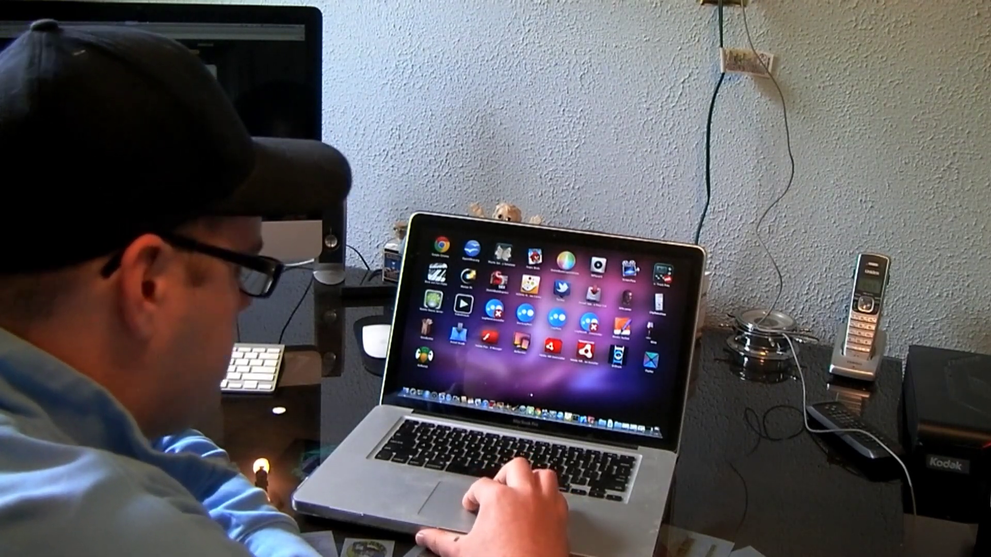
left_click(618, 355)
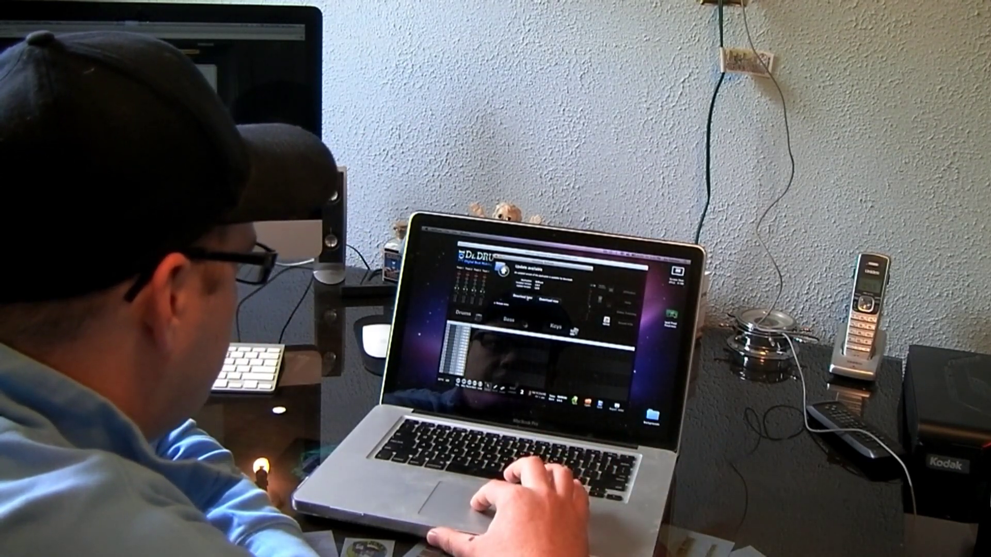
- Dismiss the Update available notice with Escape
key("Escape")
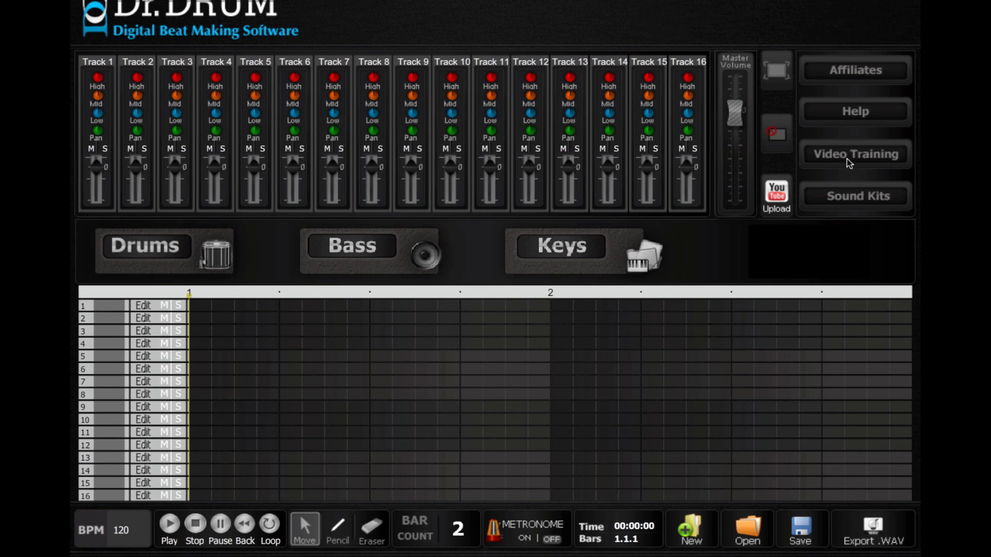
- Open the drdrum.com training page in Chrome and browse to the Basic Beat Making Tutorial
left_click(849, 164)
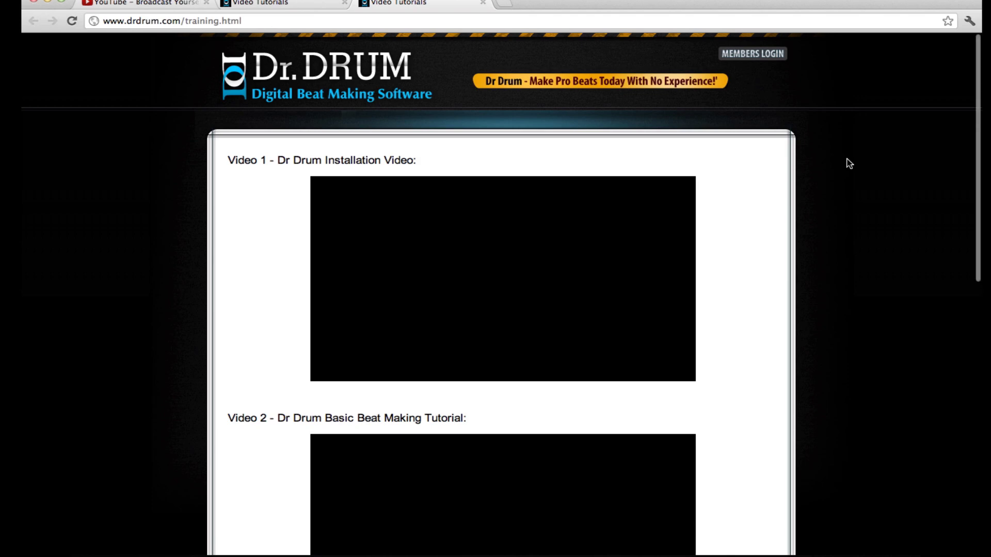
scroll(795, 263, "down", 9)
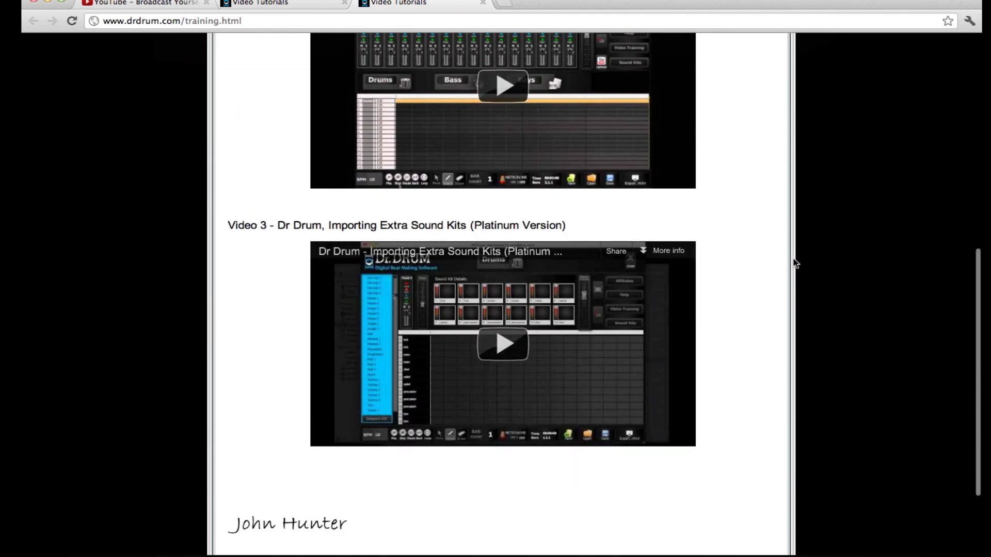
scroll(795, 264, "up", 9)
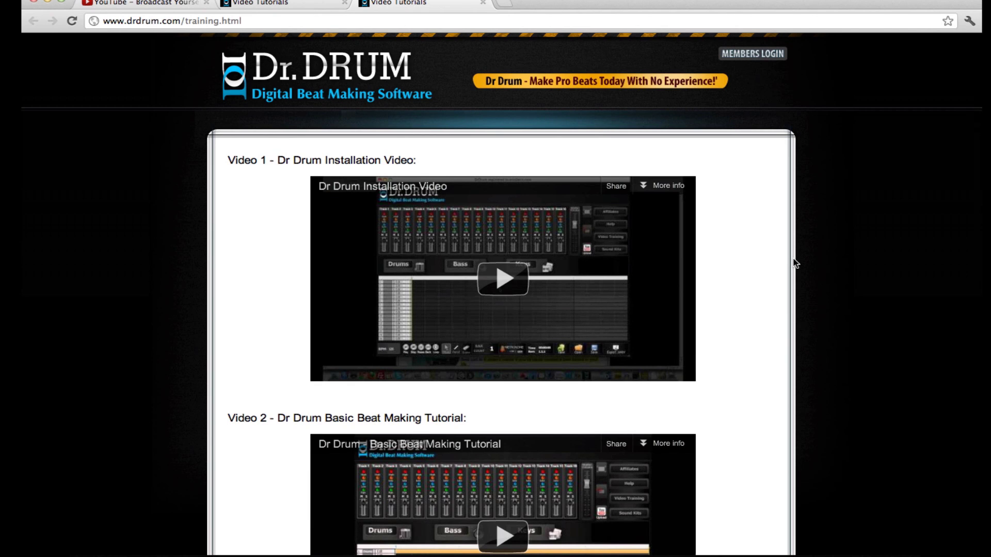
scroll(795, 263, "down", 1)
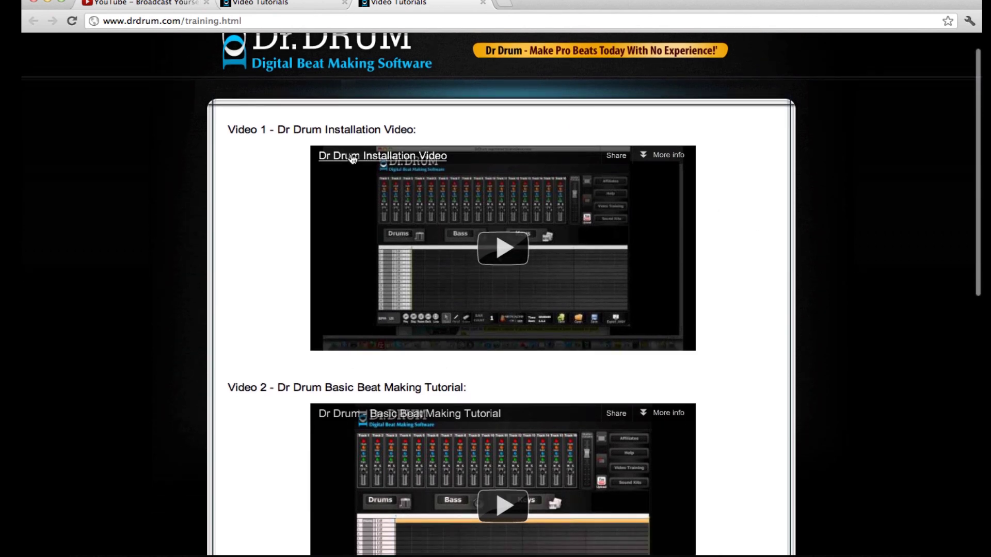
scroll(263, 302, "down", 3)
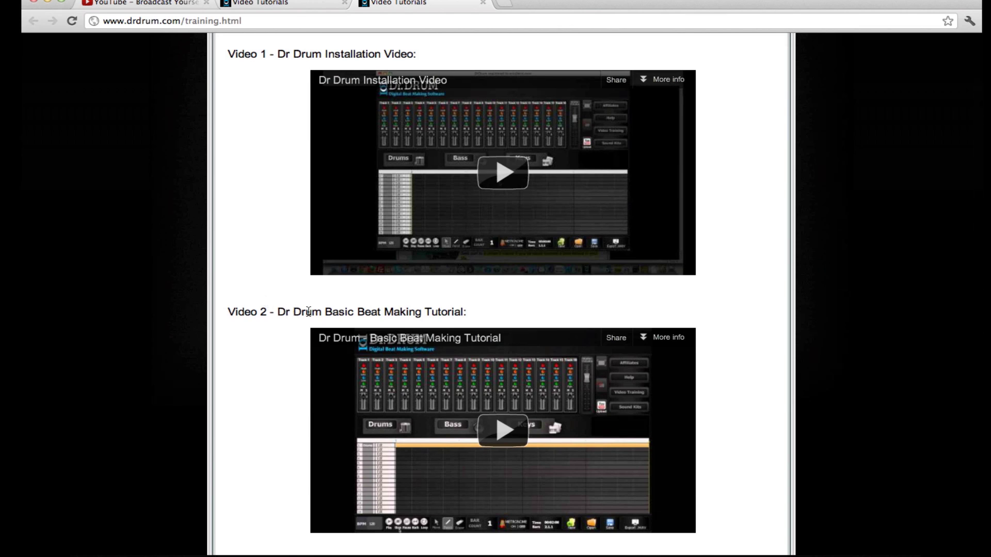
scroll(309, 313, "down", 4)
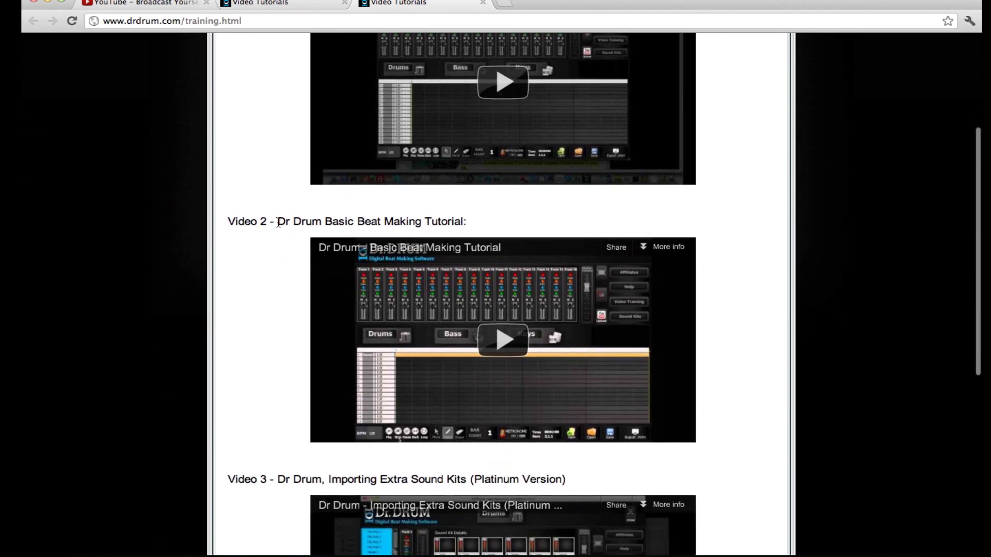
left_click_drag(278, 223, 469, 223)
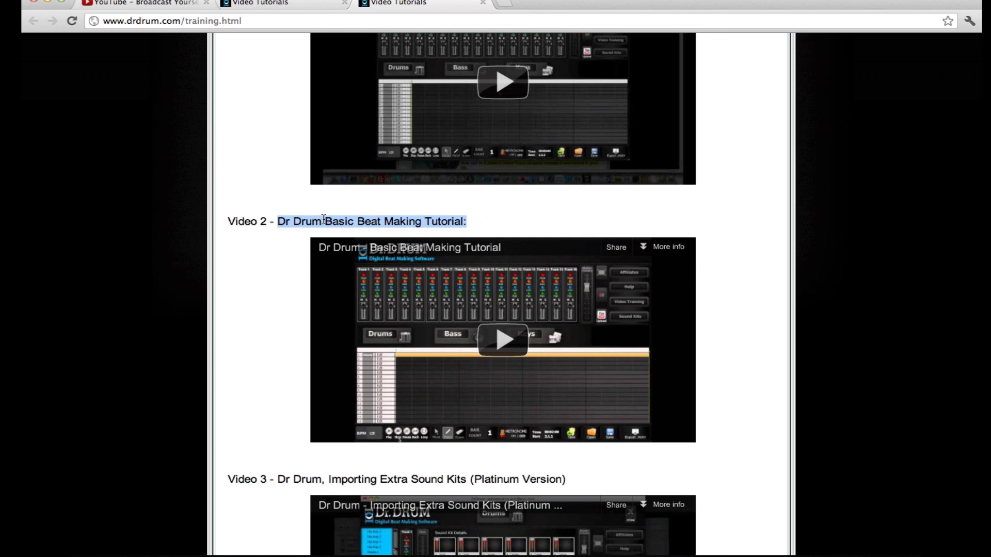
scroll(325, 220, "down", 6)
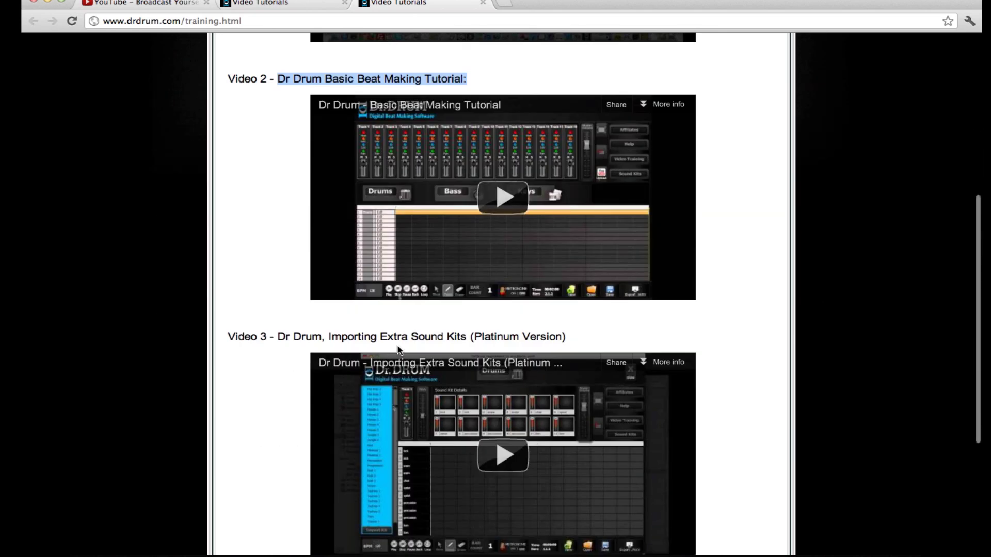
scroll(706, 229, "up", 14)
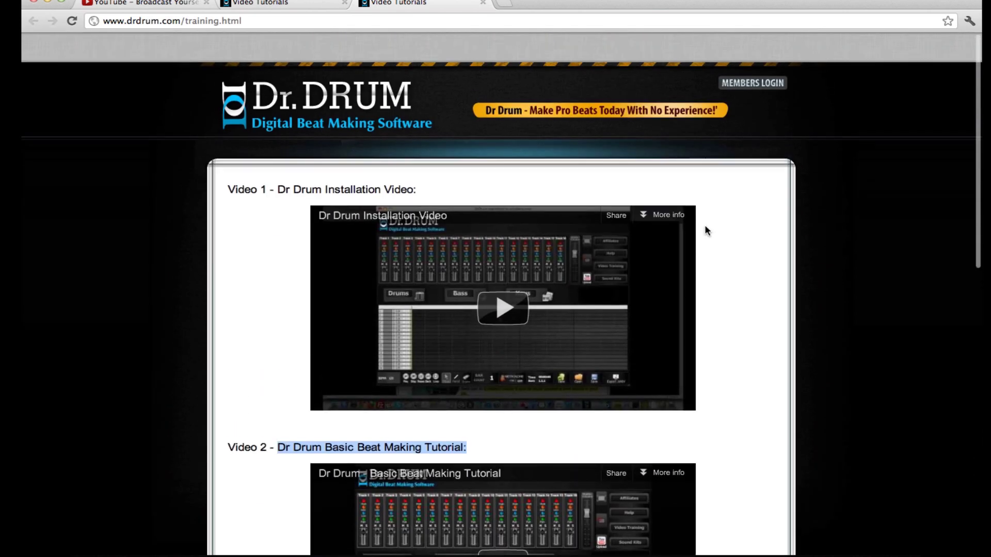
- Back in Dr. Drum, pencil a one-bar clip onto track 1 at bar 1
mouse_move(298, 554)
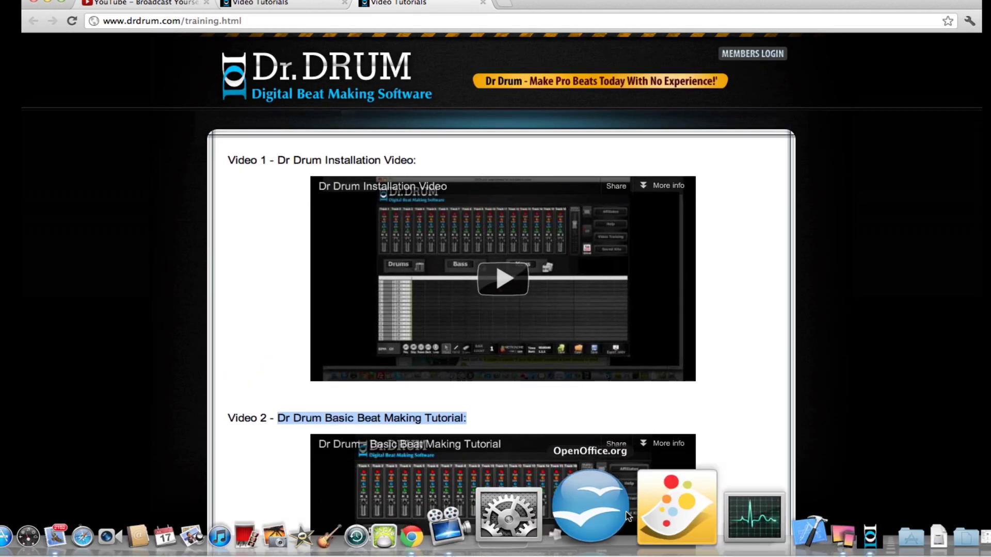
left_click(755, 504)
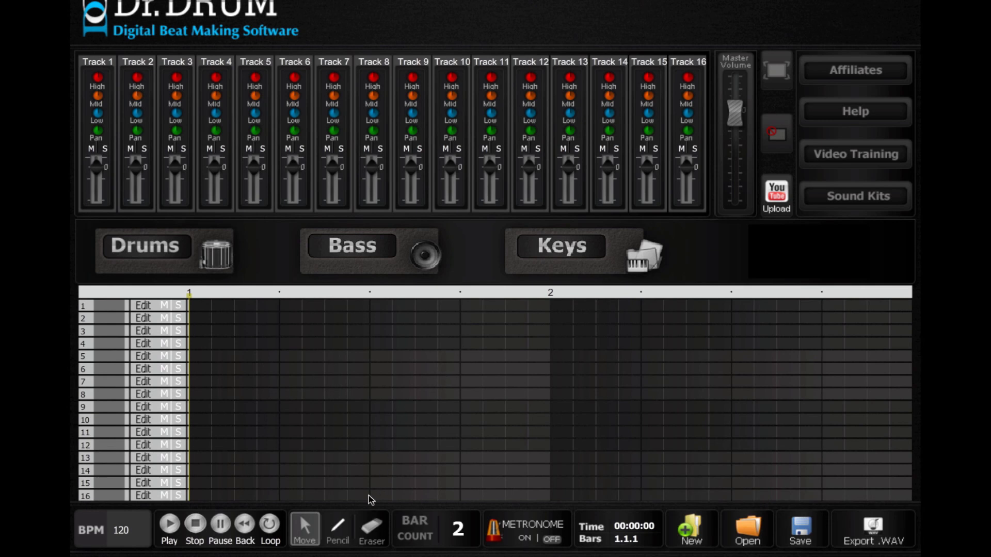
left_click(339, 532)
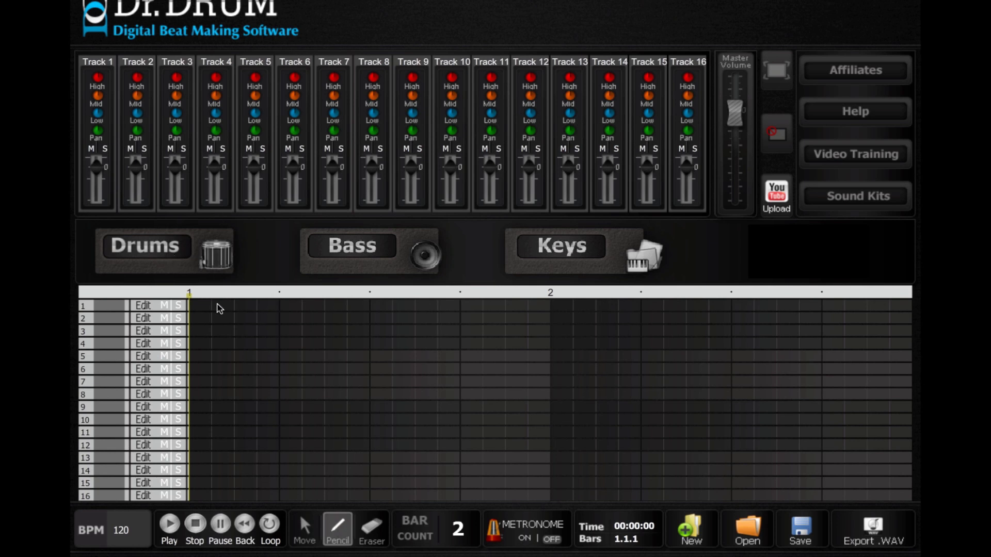
left_click(221, 307)
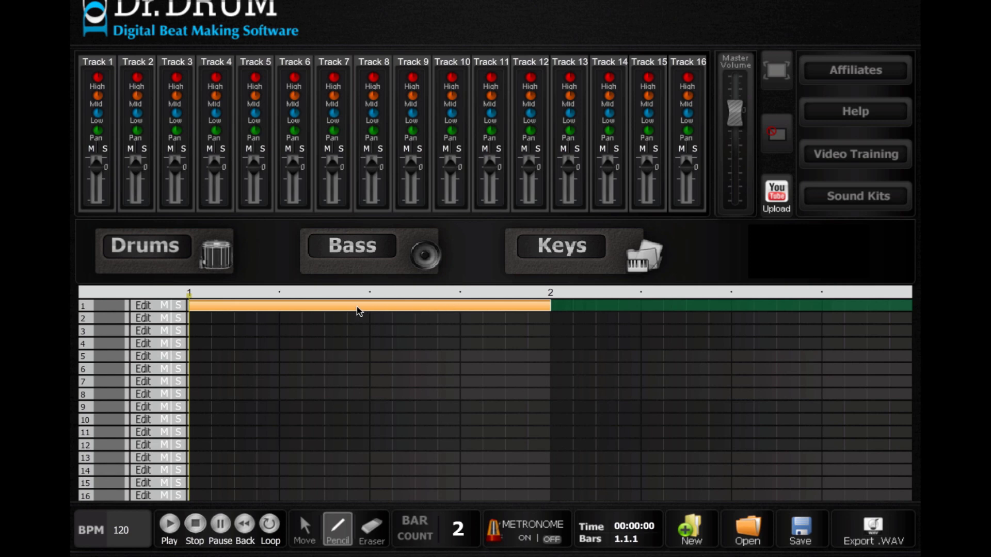
- In the Drums editor, place kick hits on steps 1, 5, 9 and 13
left_click(166, 256)
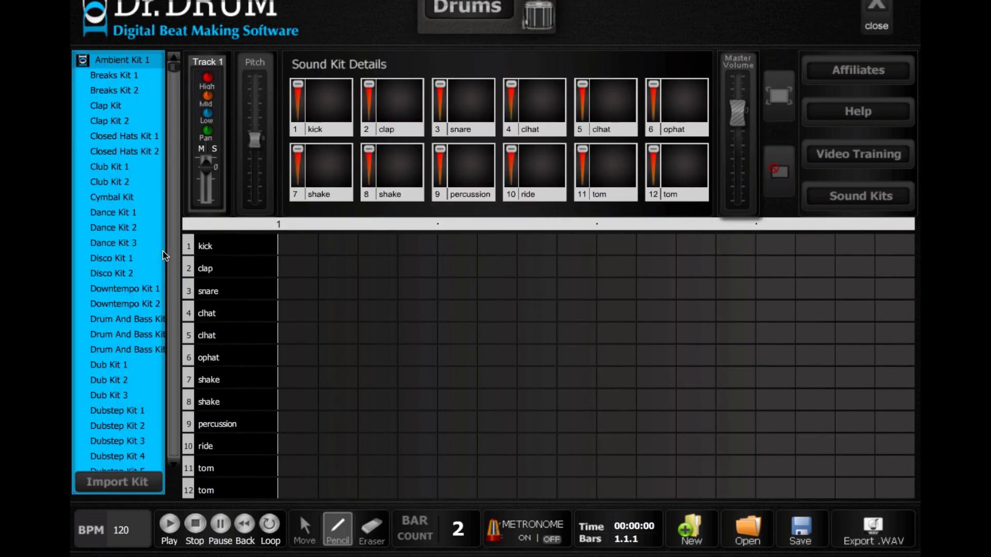
left_click(293, 245)
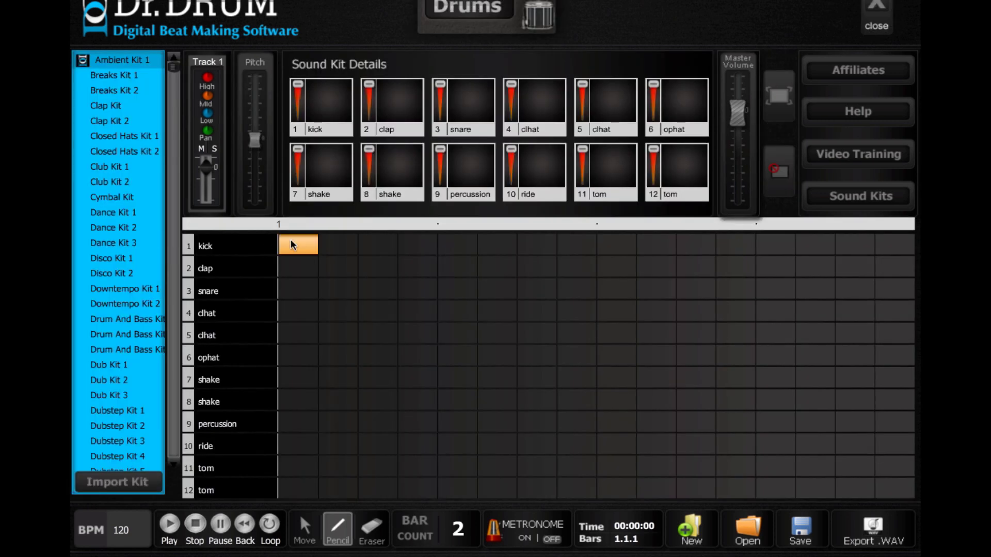
left_click(460, 243)
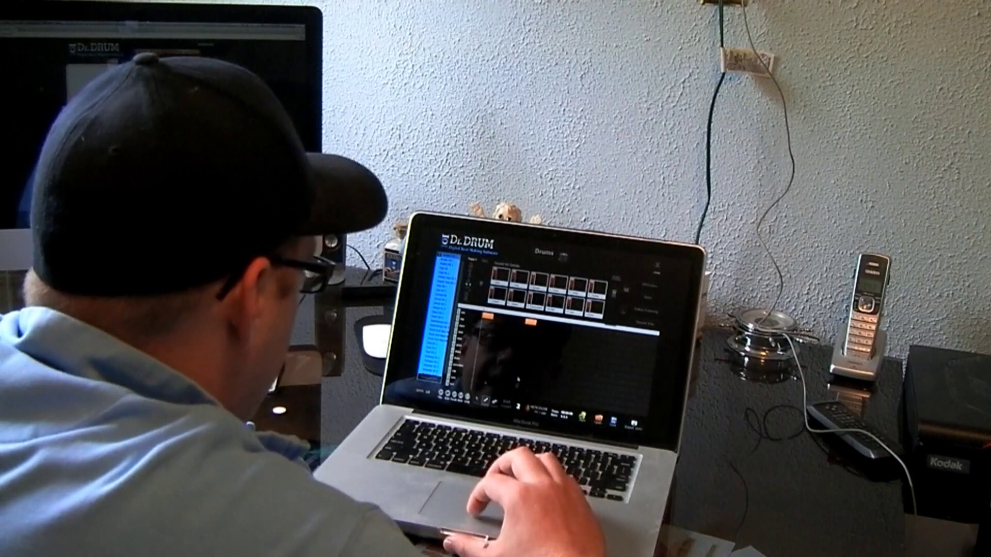
left_click(574, 328)
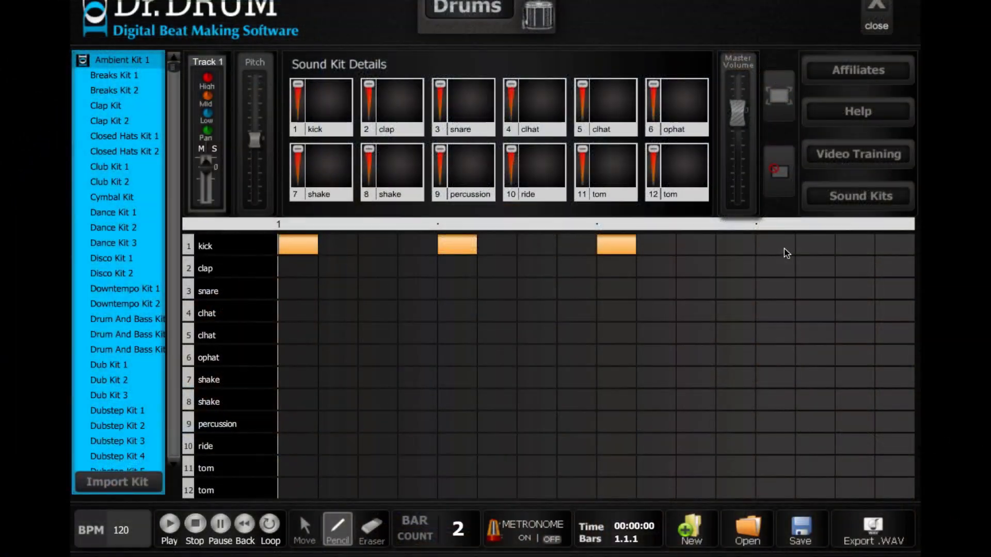
left_click(783, 250)
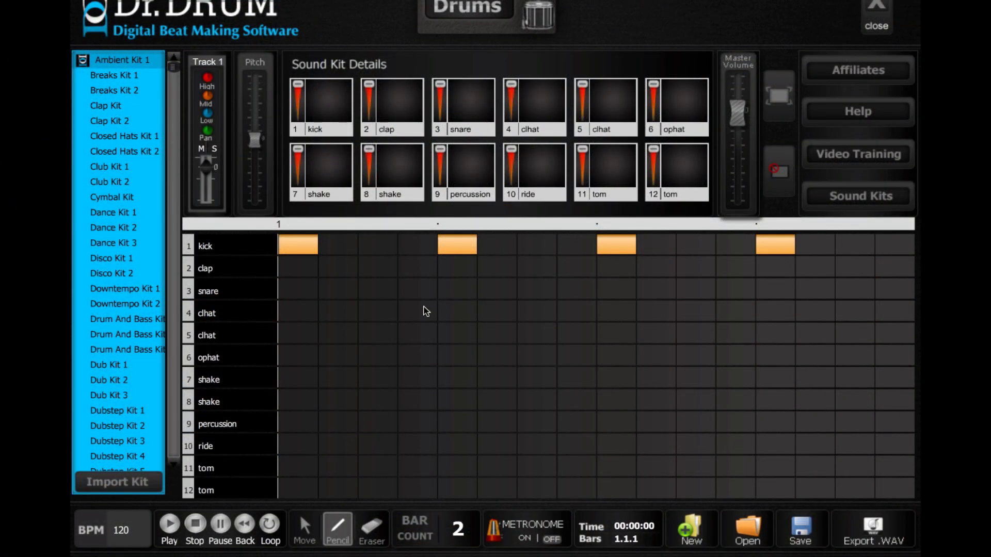
- Add snare hits on steps 3, 7 and 11
left_click(390, 292)
left_click(543, 295)
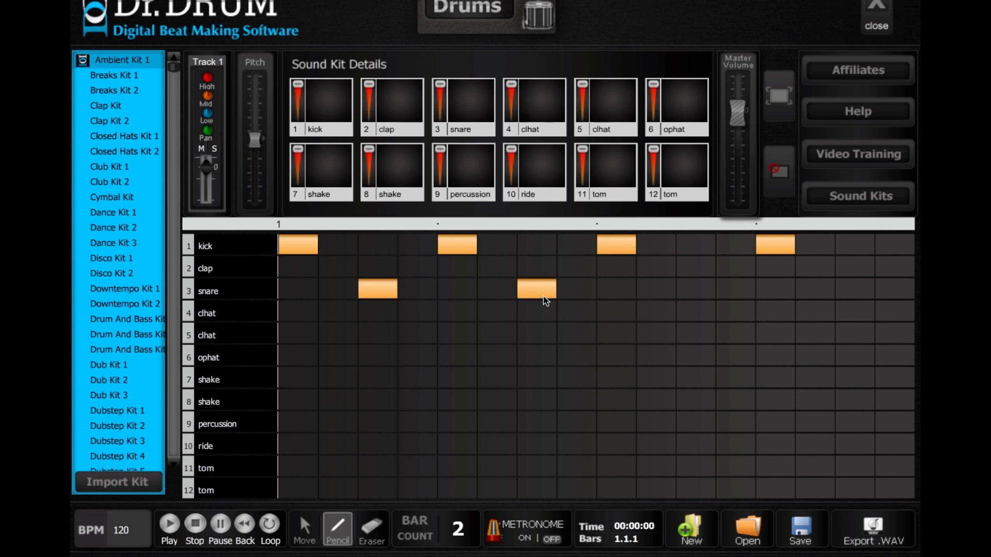
left_click(701, 297)
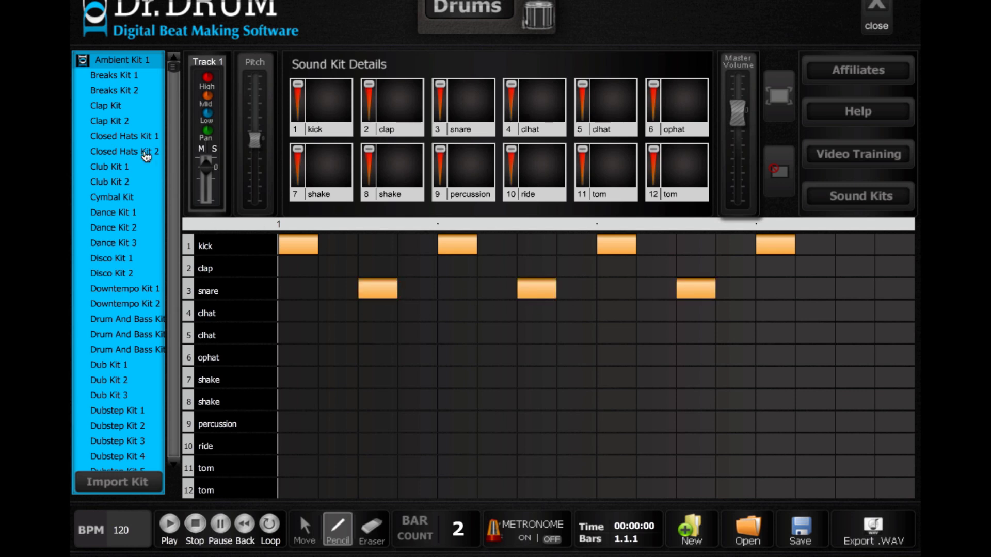
- Load Urban Kit 3 from the bottom of the kit list
scroll(159, 331, "down", 13)
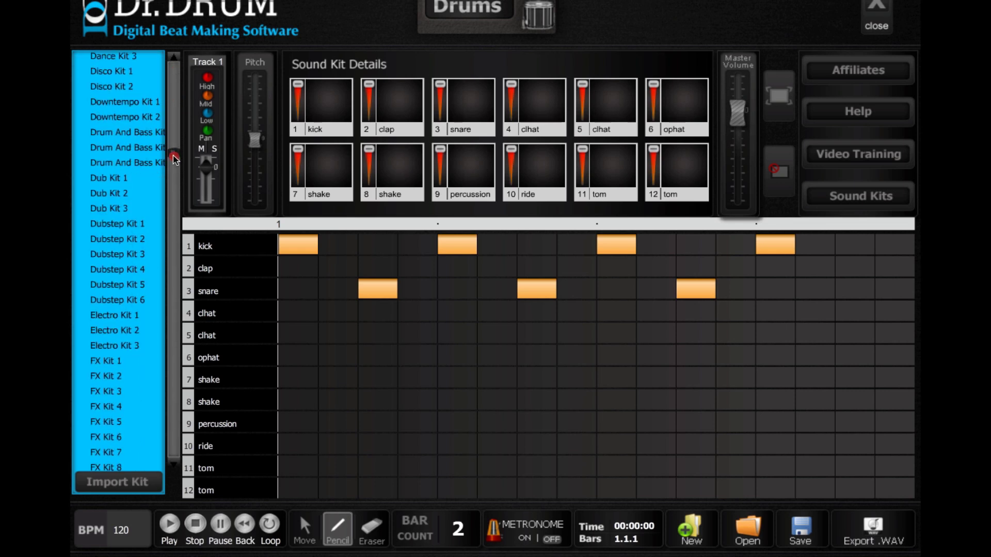
scroll(159, 330, "down", 10)
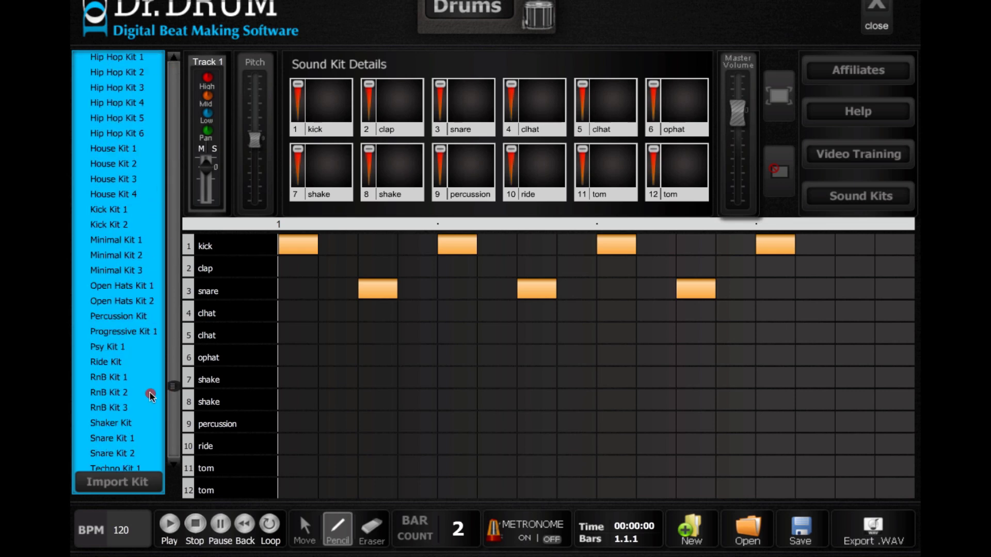
scroll(146, 456, "down", 1)
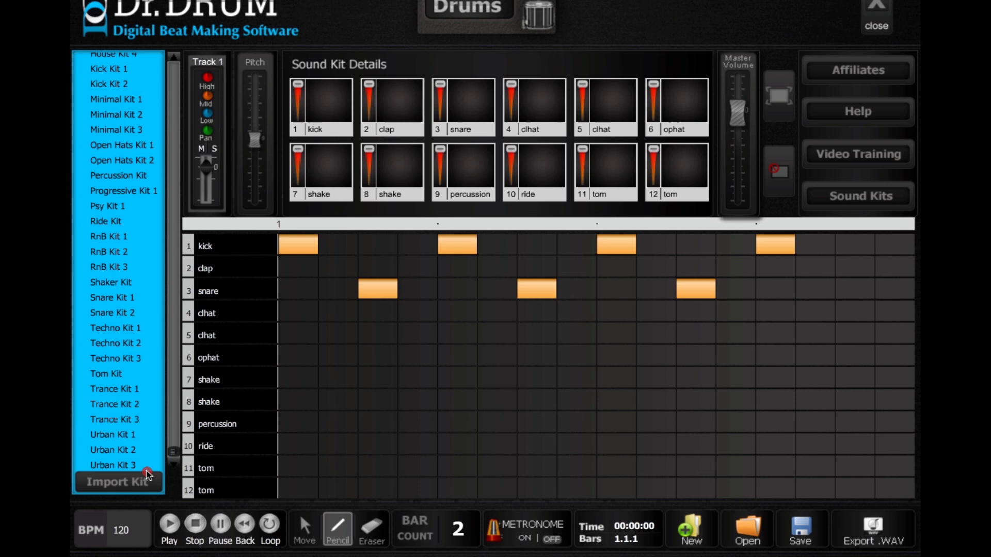
left_click(133, 467)
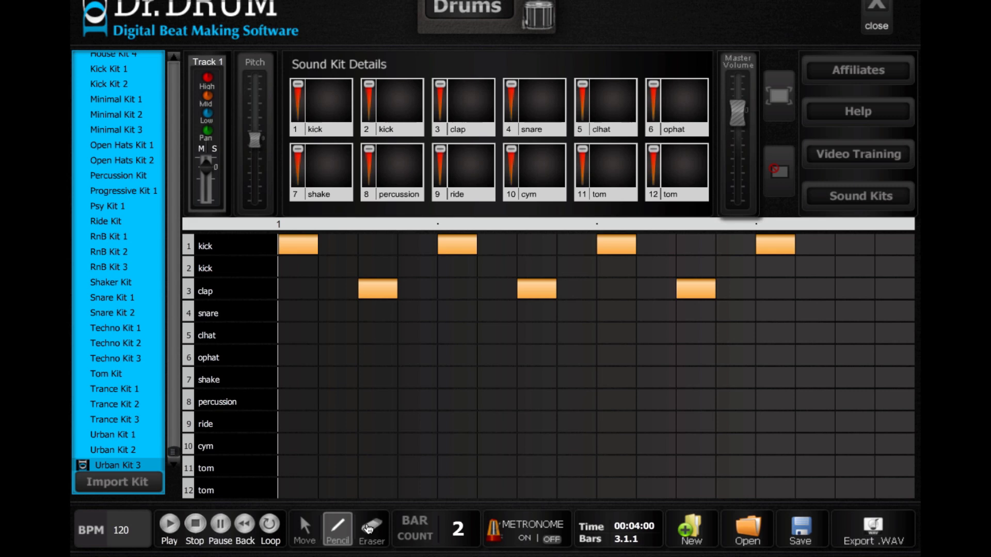
- Erase the third clap hit with the Eraser tool
left_click(369, 527)
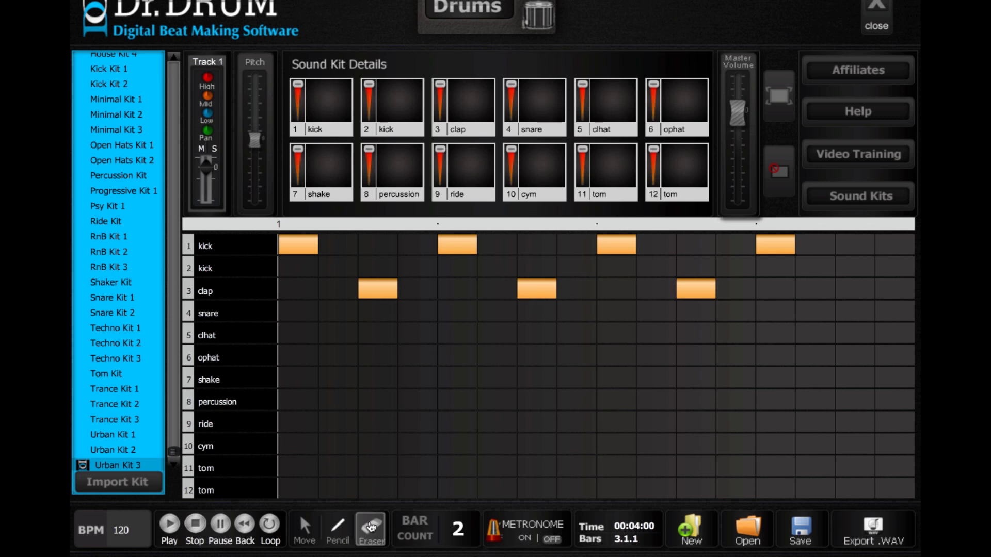
left_click(533, 292)
- Close the drum editor and switch back to the Pencil tool
left_click(884, 4)
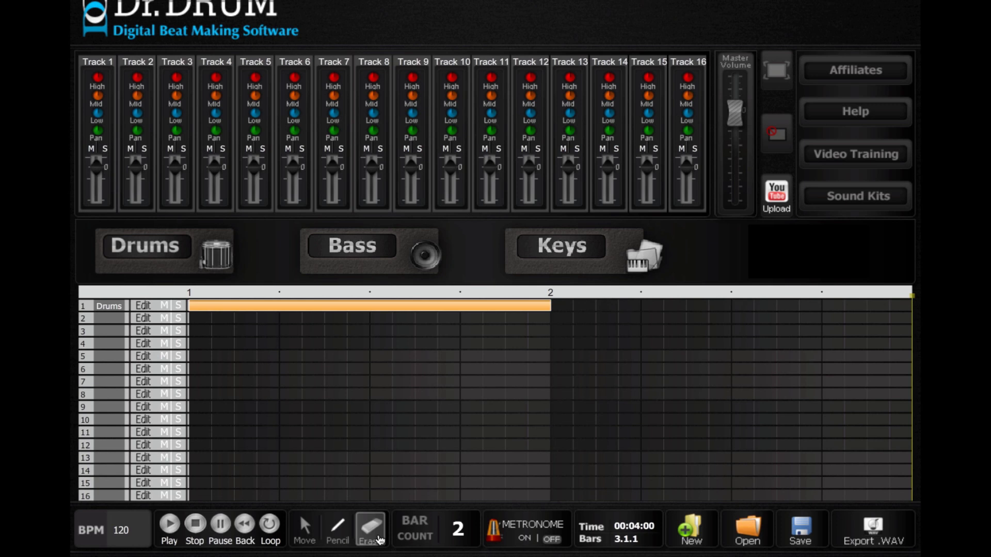
left_click(350, 534)
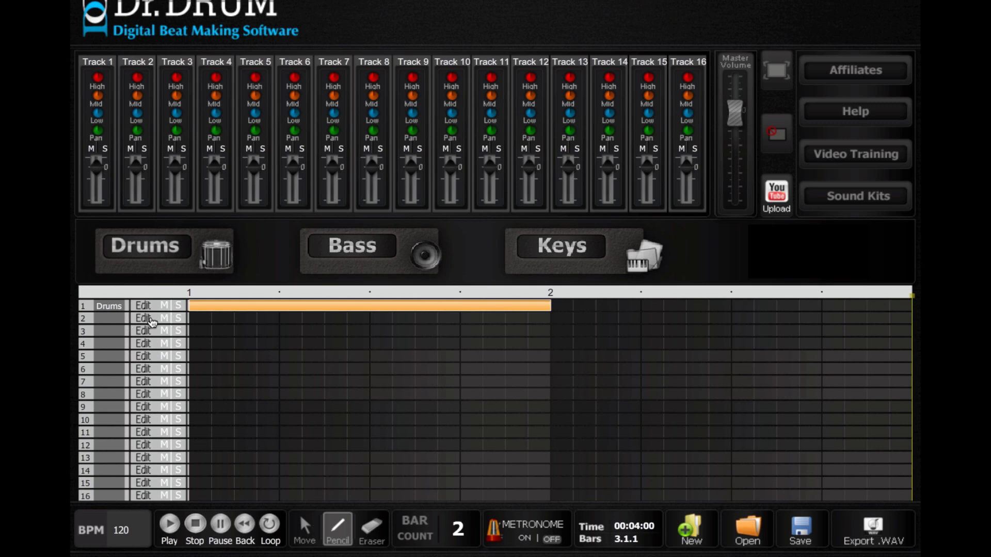
- Draw a clip on track 2 at bar 1 and audition Bass 44 in the bass editor
left_click(216, 322)
left_click(345, 250)
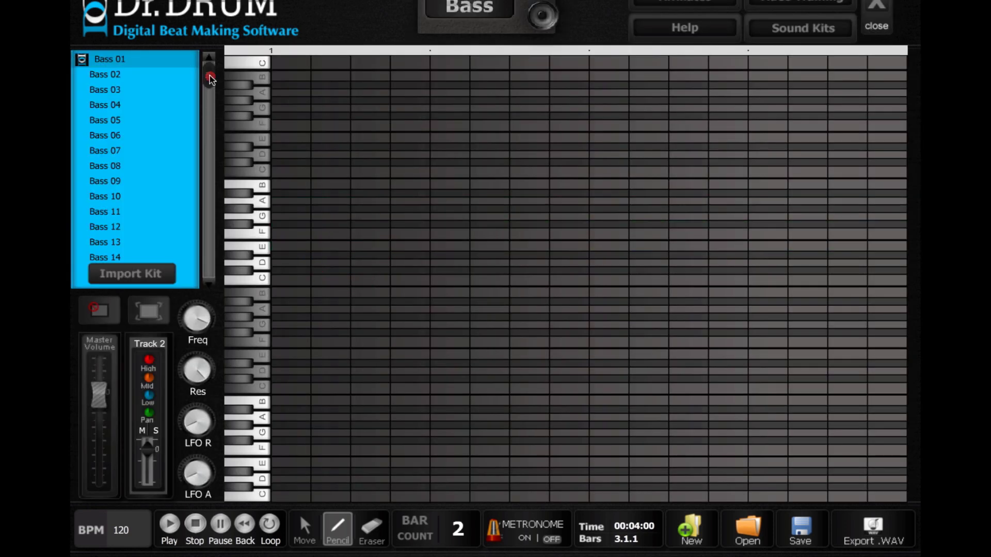
left_click_drag(209, 77, 201, 274)
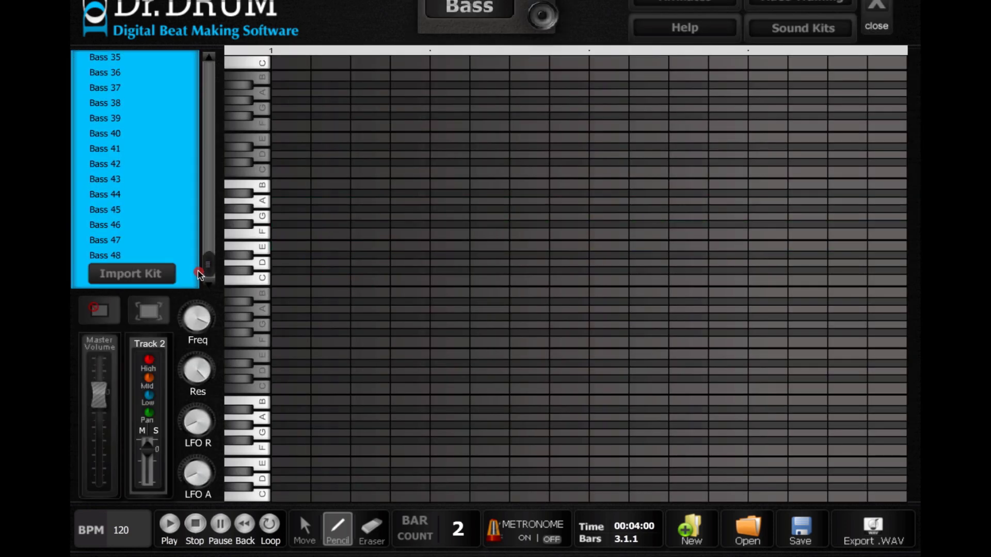
left_click(115, 196)
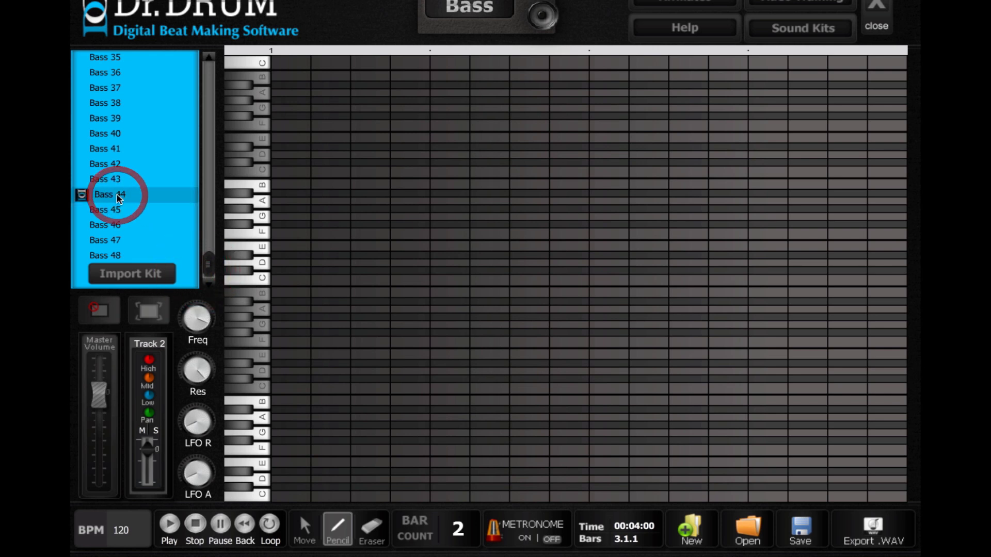
left_click(256, 260)
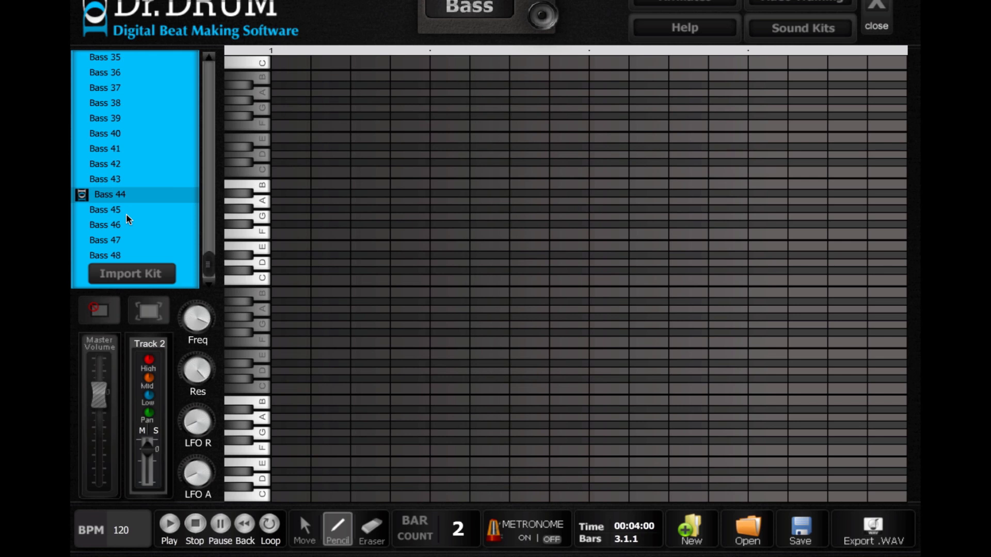
- Switch to Bass 39 and place an A note on step 1
left_click(133, 232)
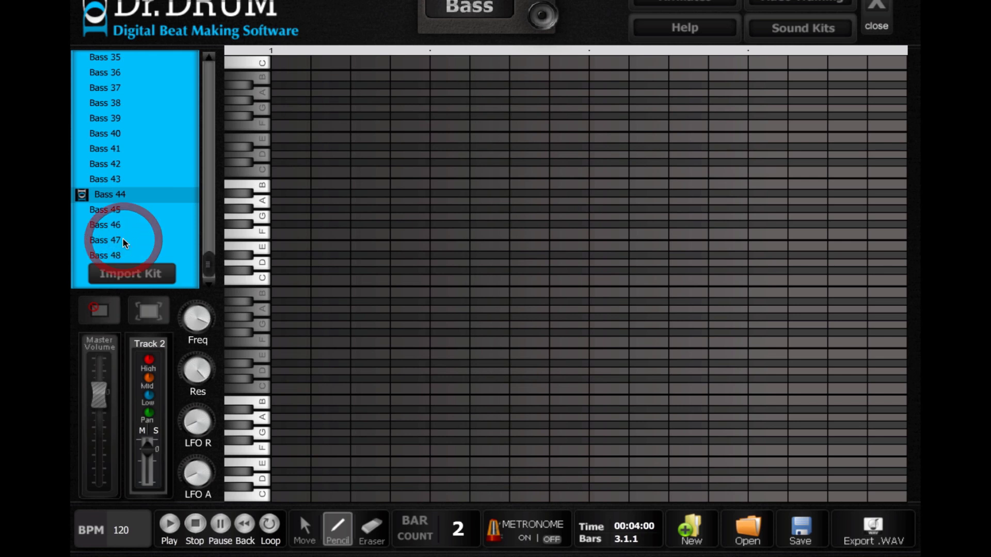
left_click(114, 118)
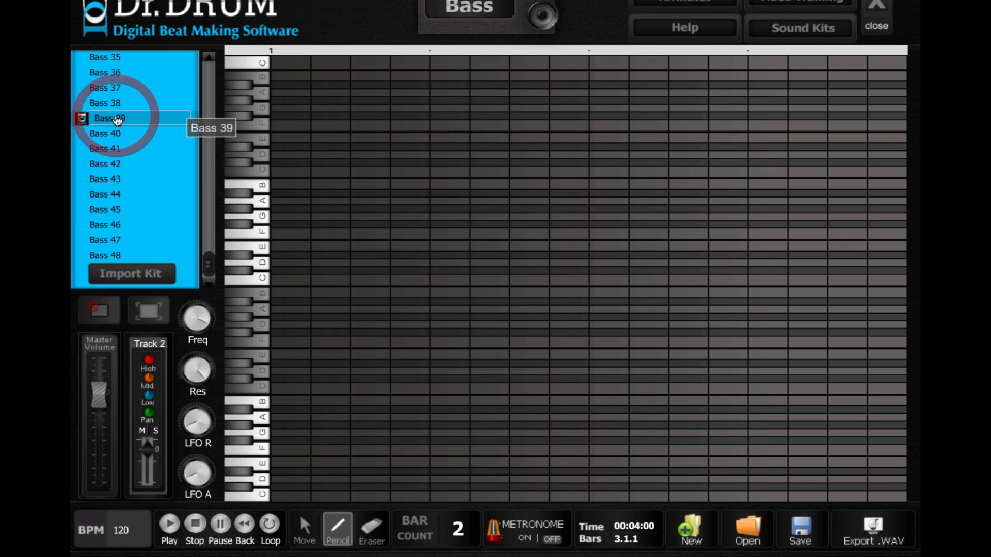
left_click(251, 411)
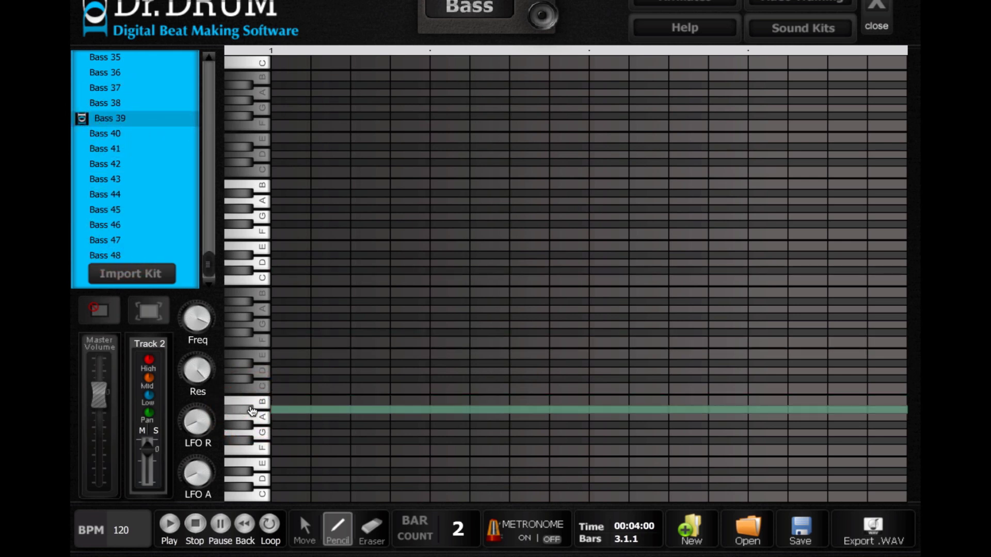
left_click(259, 212)
left_click(290, 201)
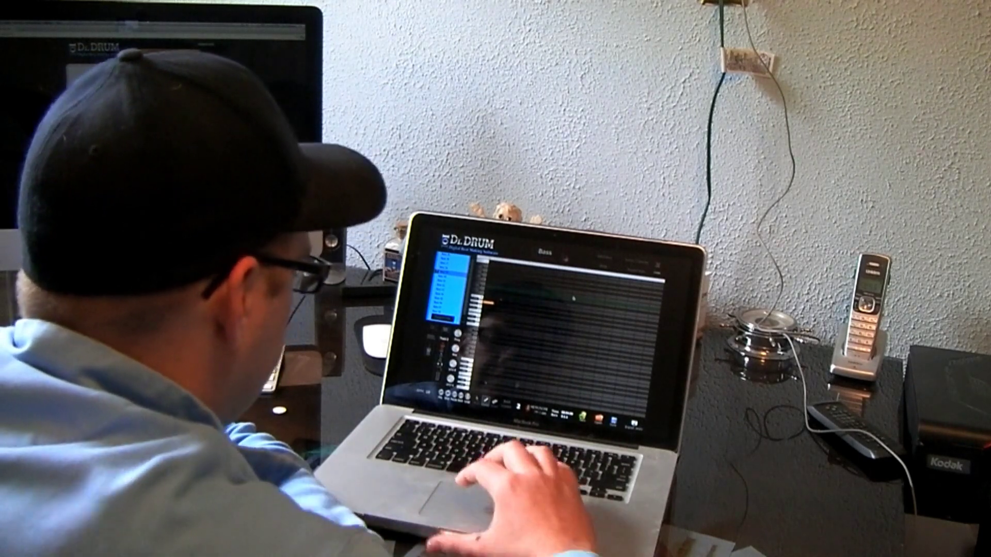
- Close the Bass editor to see both clips in the arrangement
left_click(565, 259)
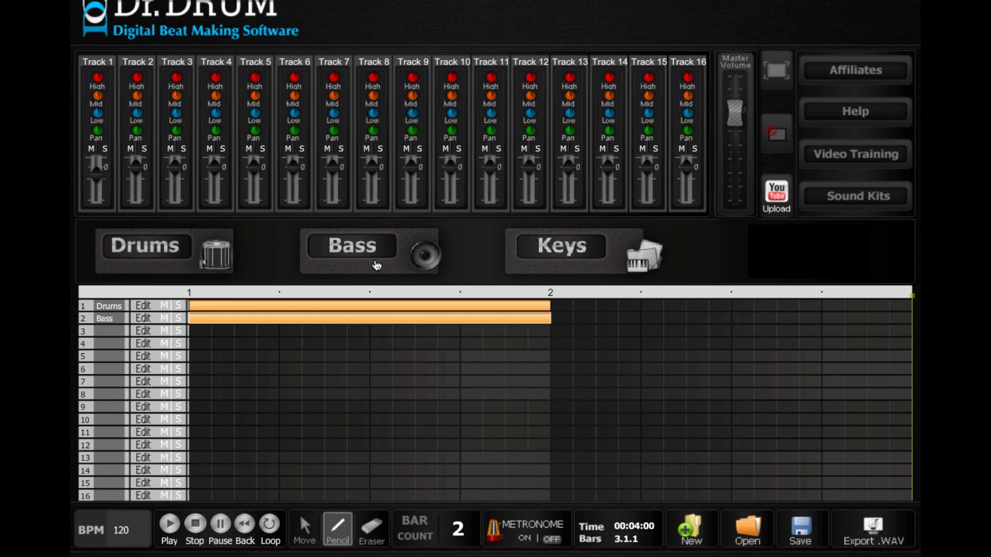
- Reopen the Bass pattern editor, add a higher note on step 1, and switch to Bass 07
left_click(288, 322)
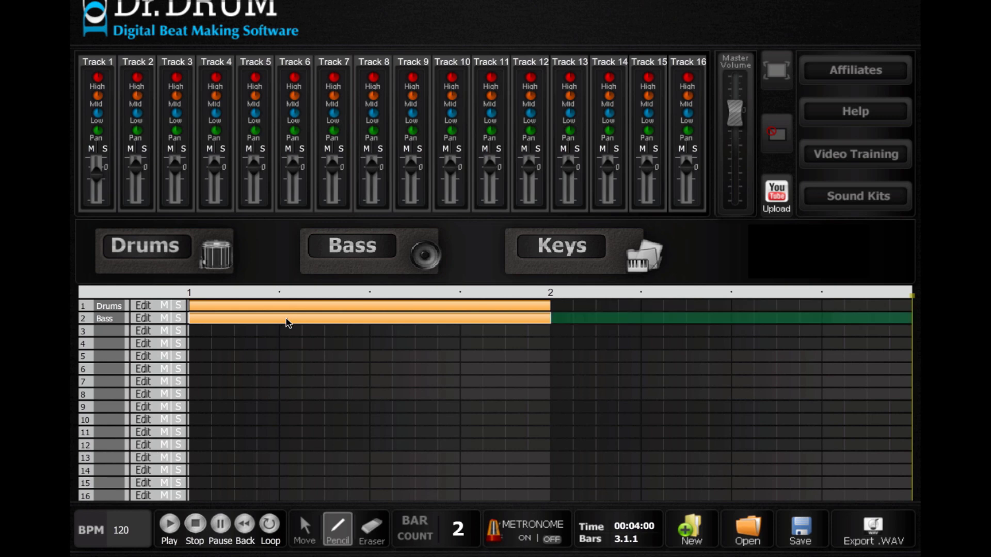
left_click(149, 320)
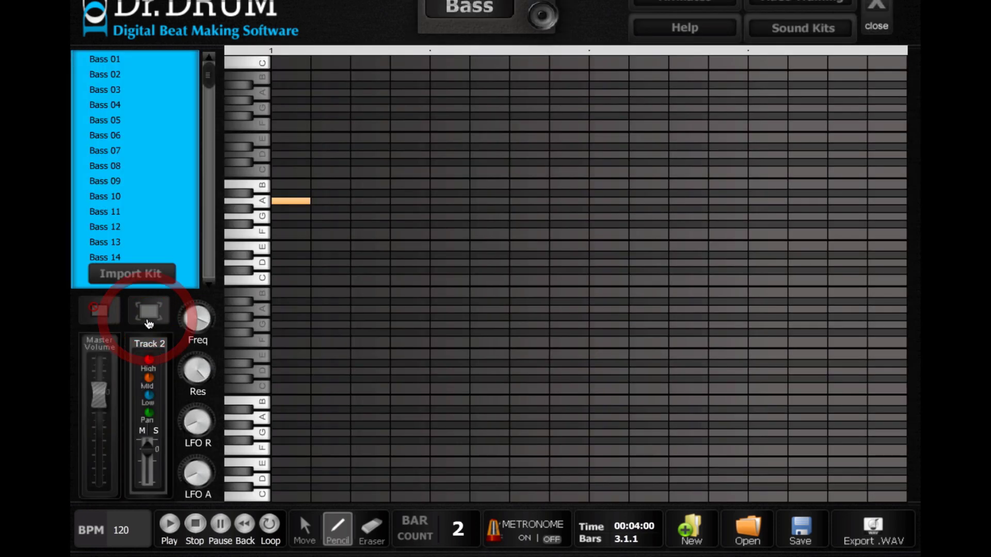
left_click(274, 115)
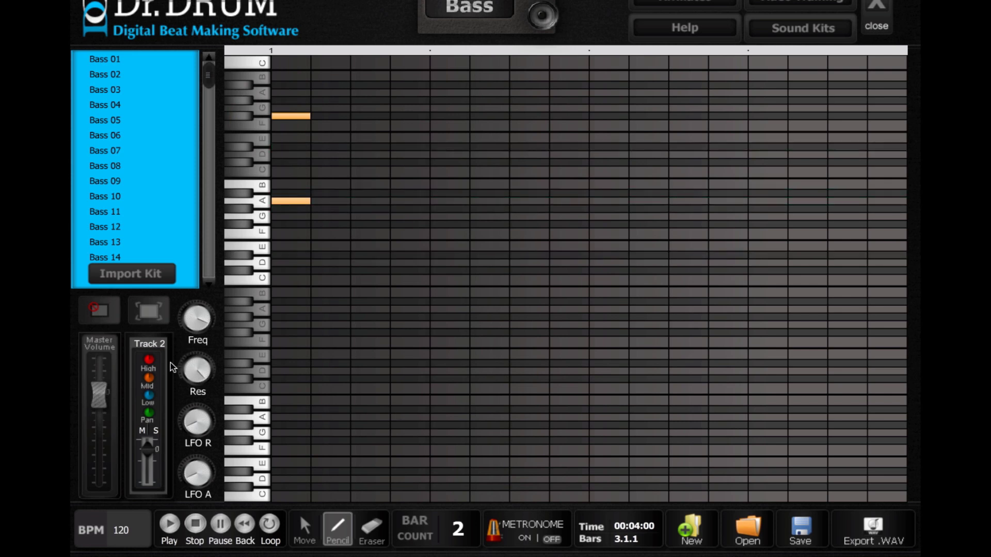
left_click(119, 151)
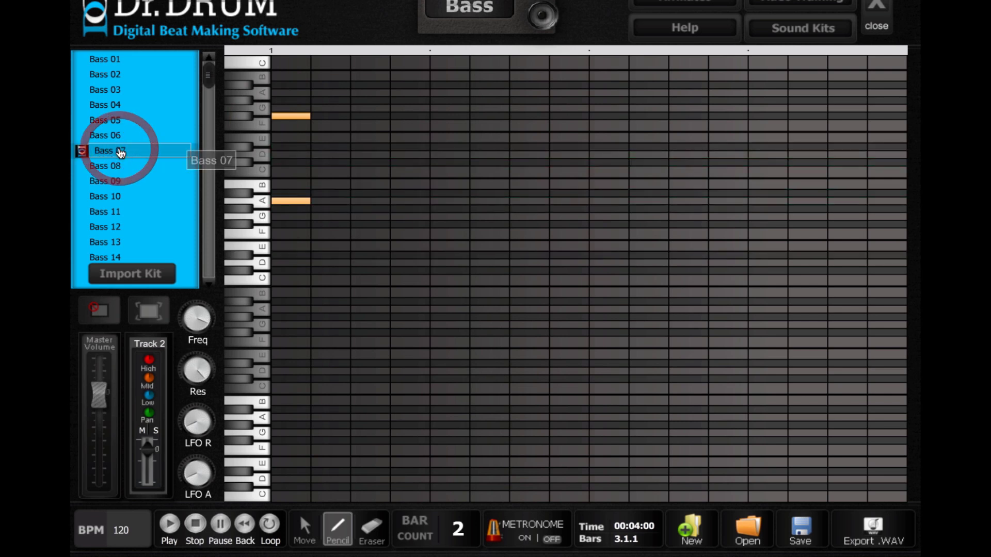
left_click(255, 184)
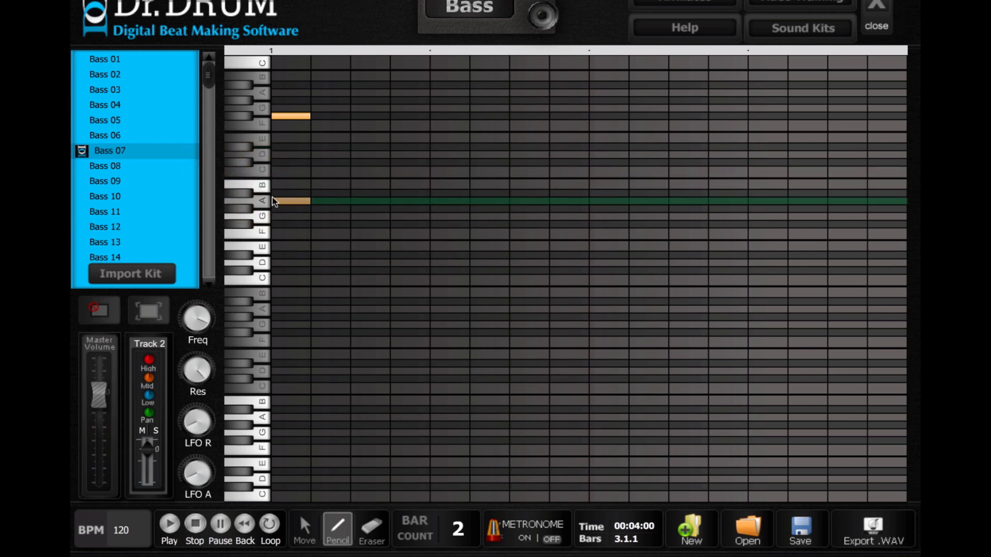
- Move the bass pattern's A note to E on step 3
left_click(371, 527)
left_click(300, 203)
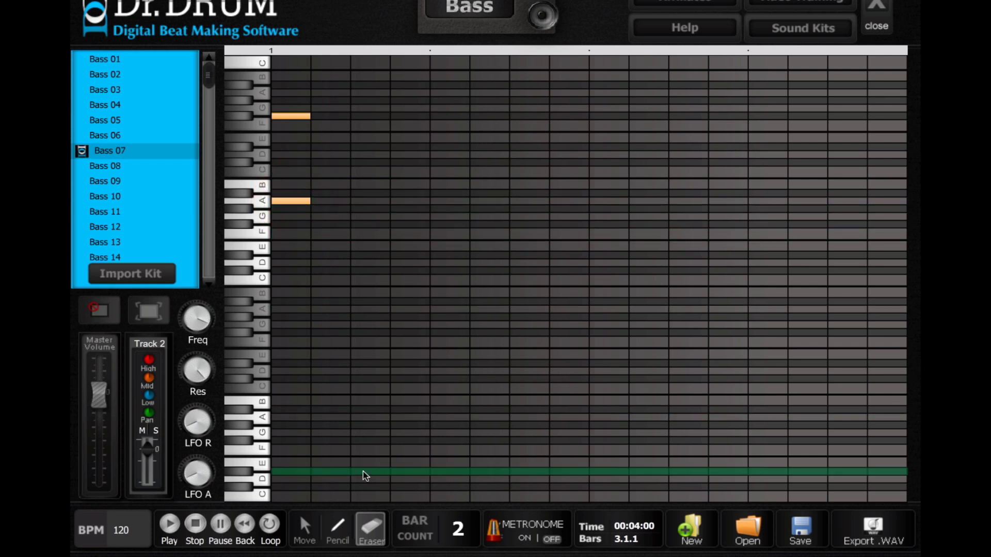
left_click(302, 201)
left_click(287, 201)
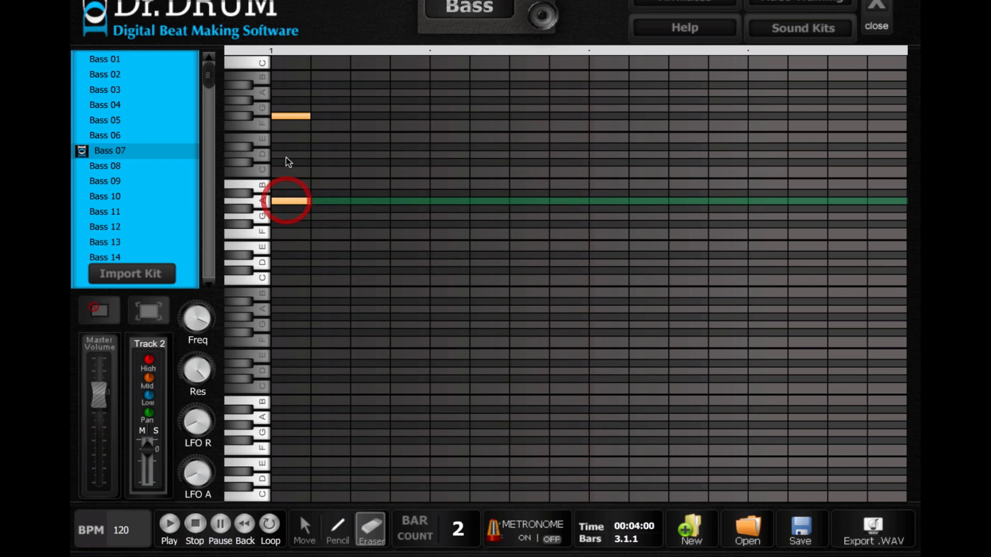
left_click(338, 532)
left_click(302, 527)
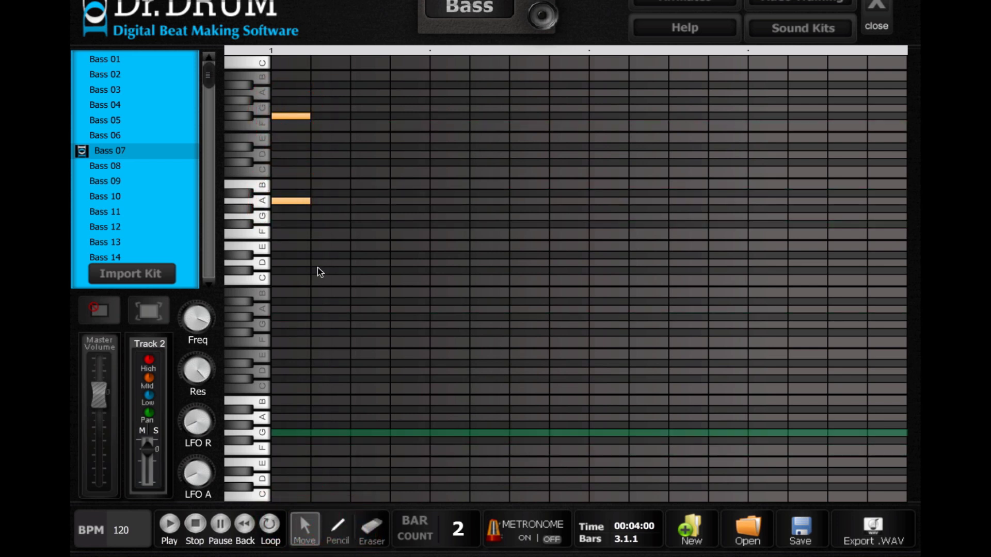
left_click_drag(299, 202, 377, 251)
- Add a new E note on the first step and close the bass editor
left_click(371, 528)
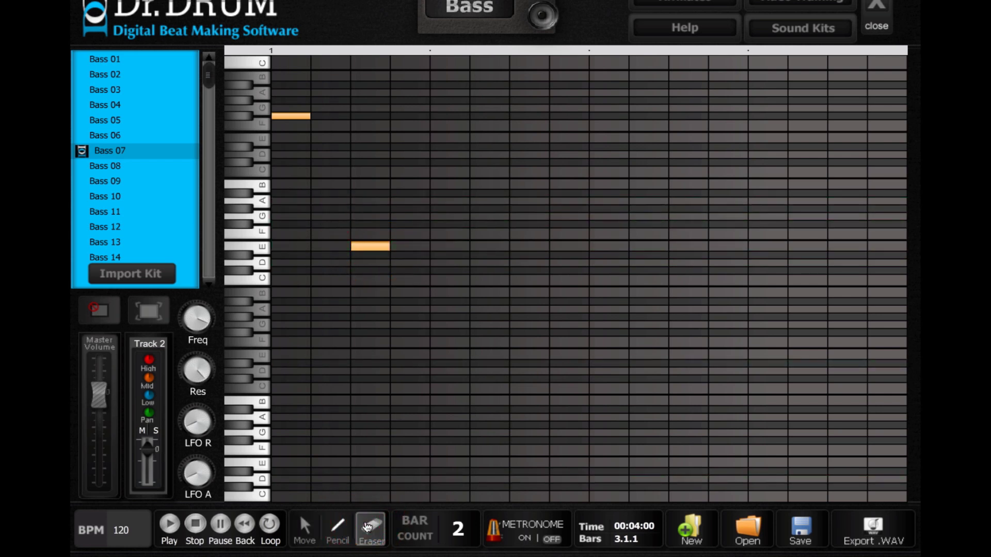
left_click(370, 253)
left_click(337, 527)
left_click(291, 247)
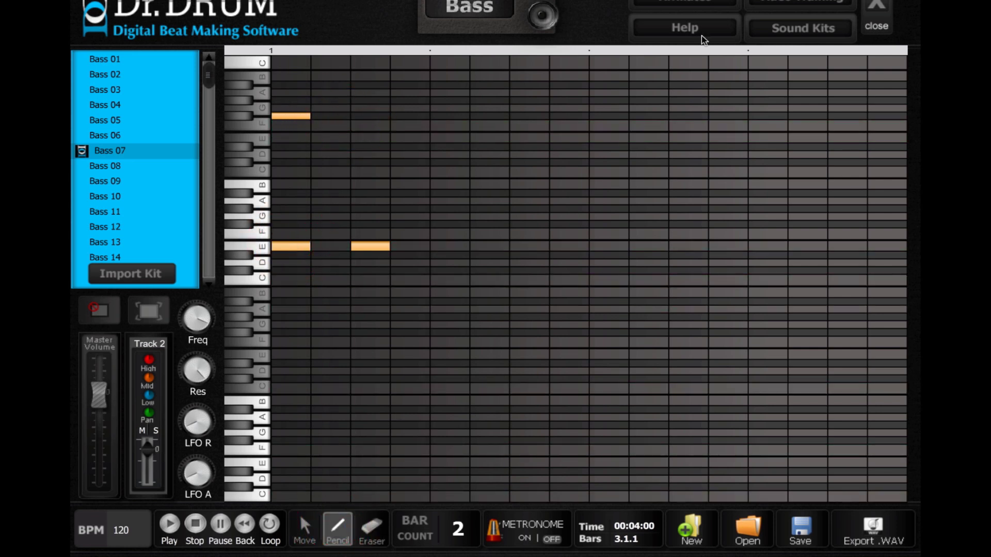
left_click(883, 4)
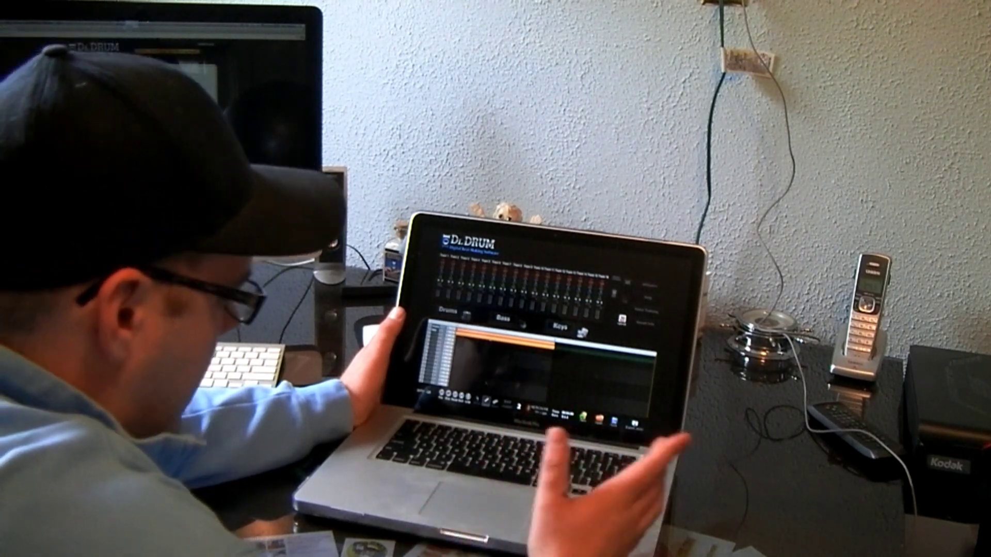
- Switch the arrangement to the Move tool for repositioning the Bass clip
left_click(477, 400)
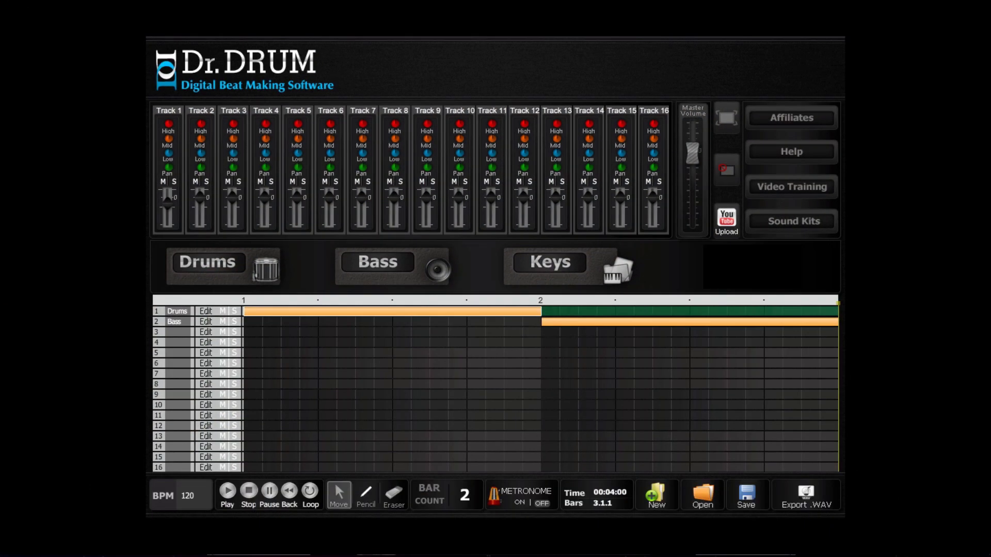
- Copy the Drums pattern from bar 1
left_click(303, 315)
left_click(131, 1)
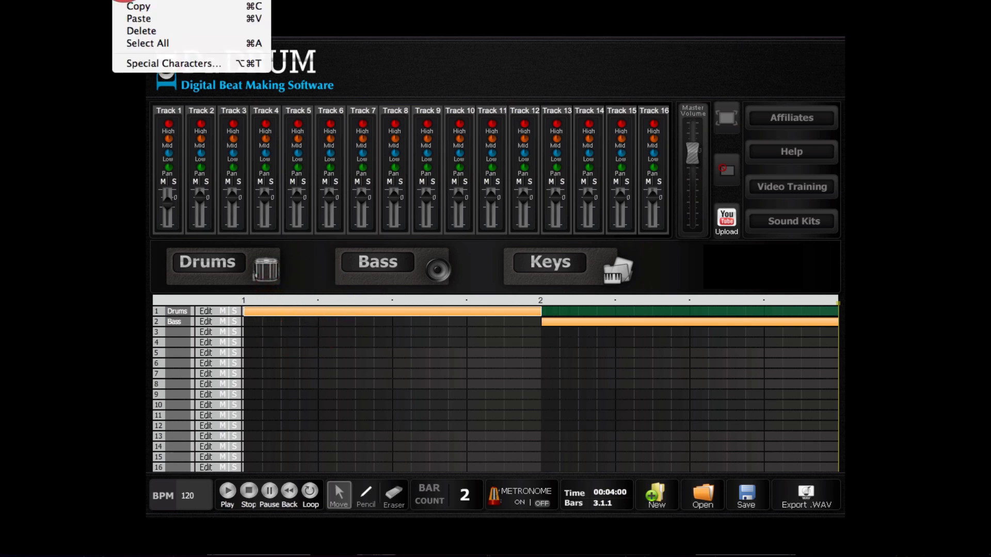
left_click(130, 6)
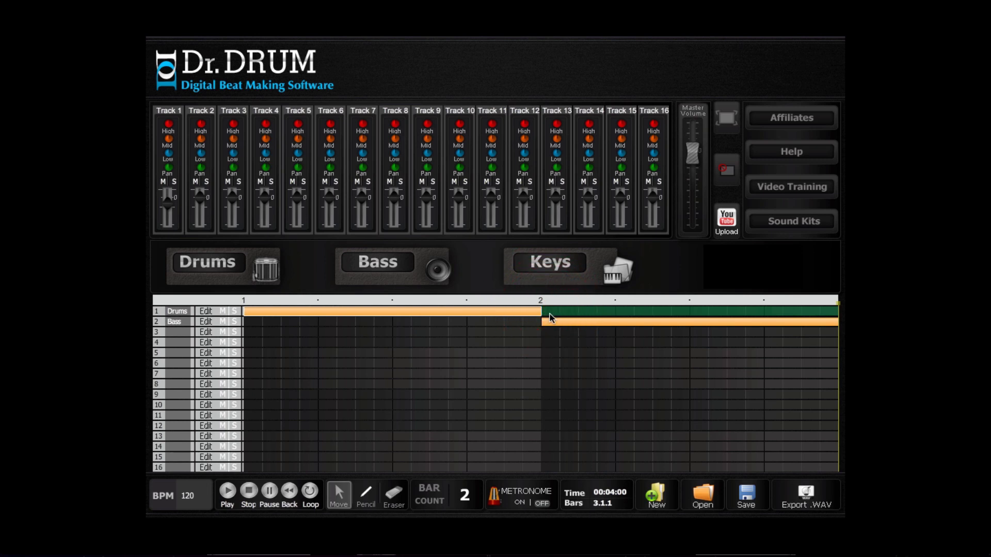
- Paste the Drums pattern into bar 2 of the Drums track and play the two-bar song
left_click(363, 493)
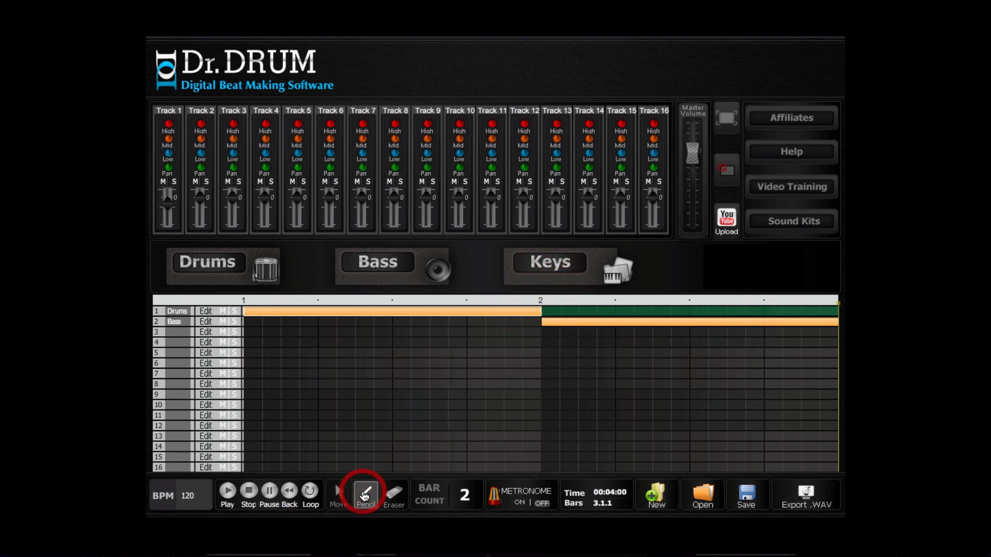
left_click(598, 312)
left_click(126, 3)
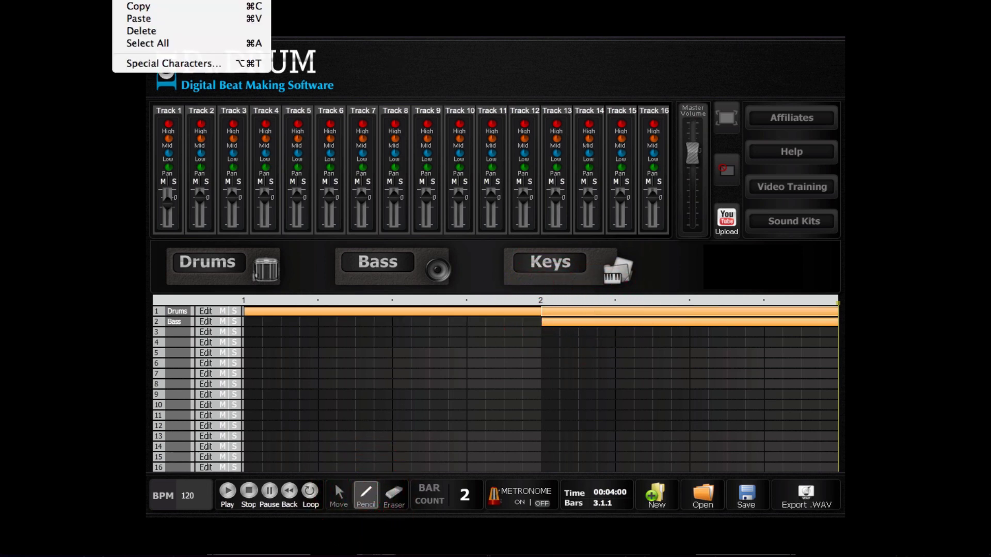
left_click(138, 21)
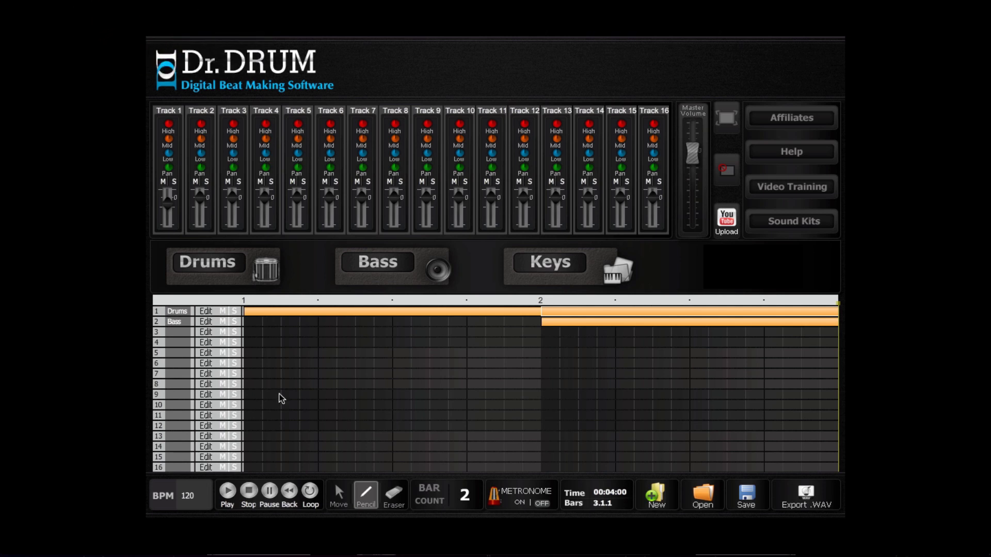
left_click(228, 491)
- Set the song tempo to 600 BPM and start playback
double_click(187, 495)
type("600")
left_click(227, 491)
- Pause, rewind and replay the beat from the start of the song
left_click(289, 490)
left_click(289, 493)
left_click(228, 492)
left_click(228, 493)
left_click(291, 496)
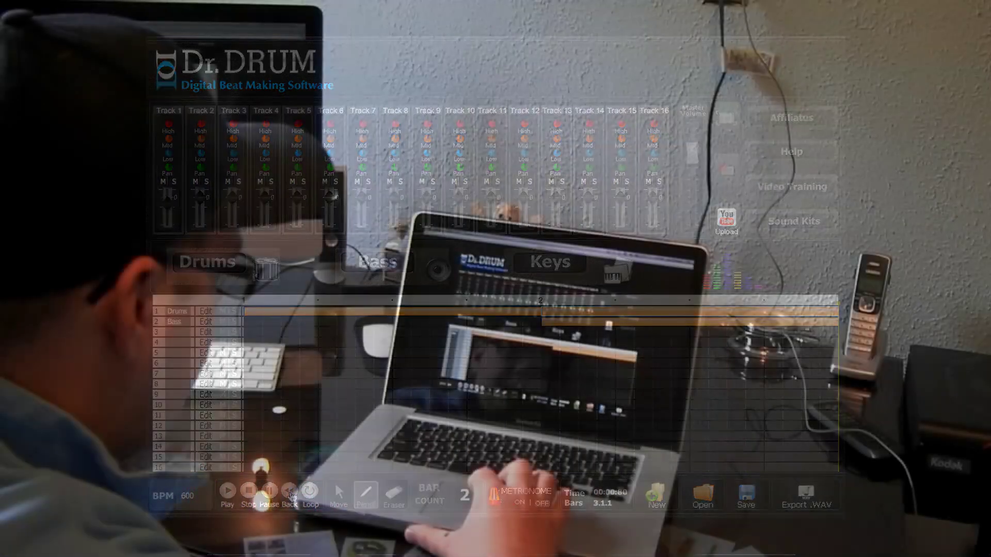